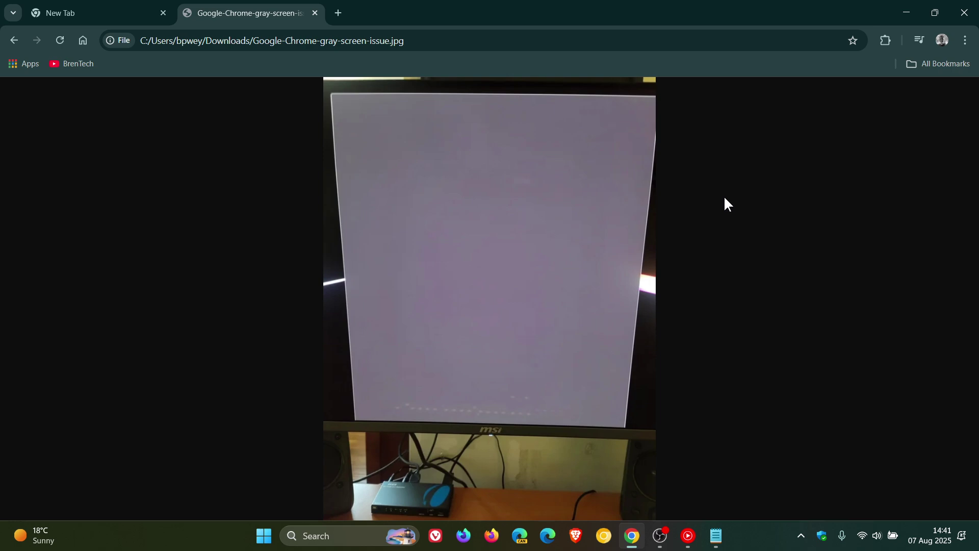
Switch from the gray-screen photo tab to the New Tab page.
left_click(105, 7)
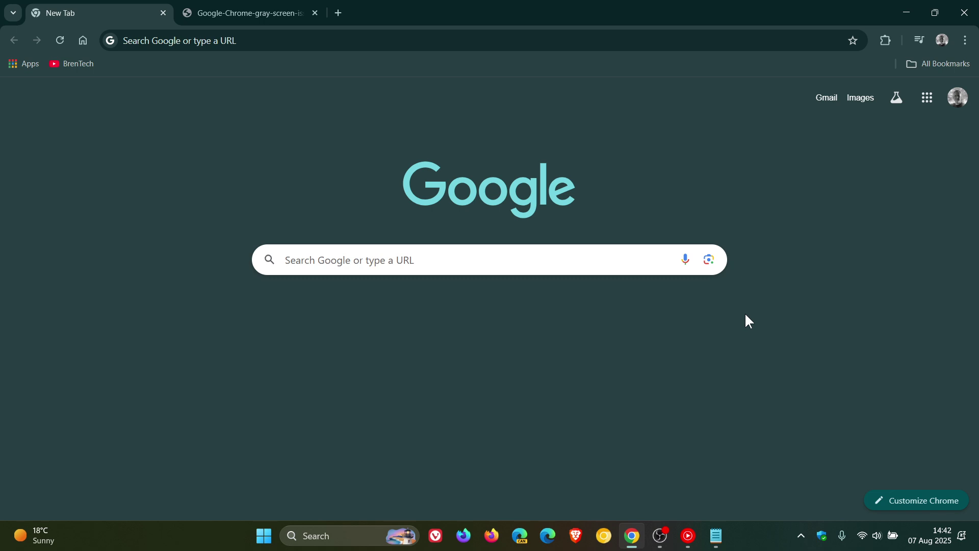
Copy the --disable-gpu text from the Notepad note, then minimize Notepad.
left_click(717, 535)
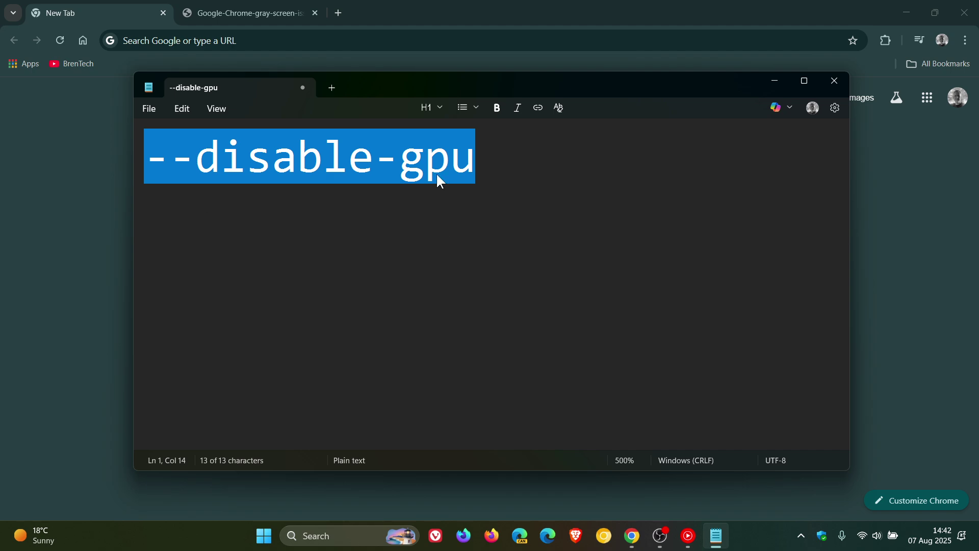
right_click(418, 149)
left_click(476, 219)
left_click(775, 82)
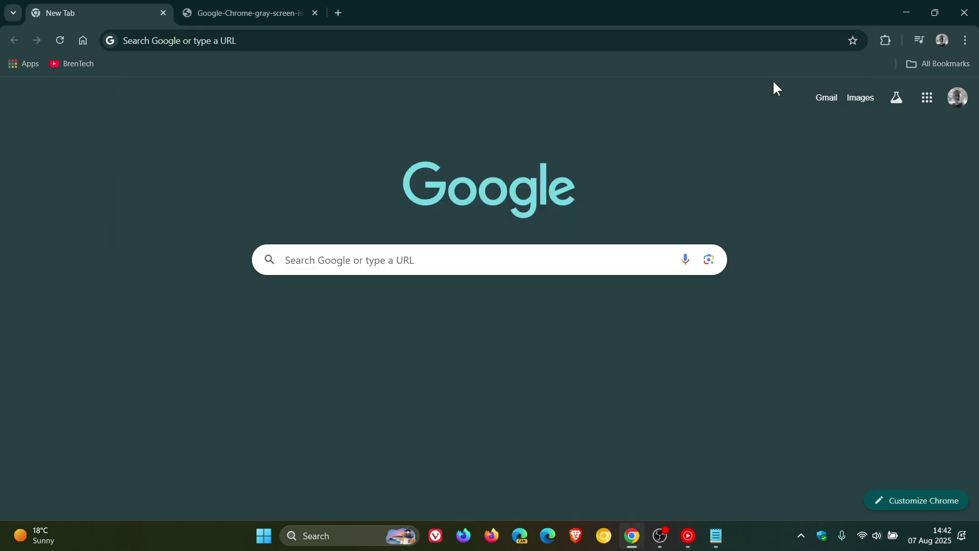
Open the Properties of the Google Chrome shortcut from the taskbar jump list.
right_click(633, 535)
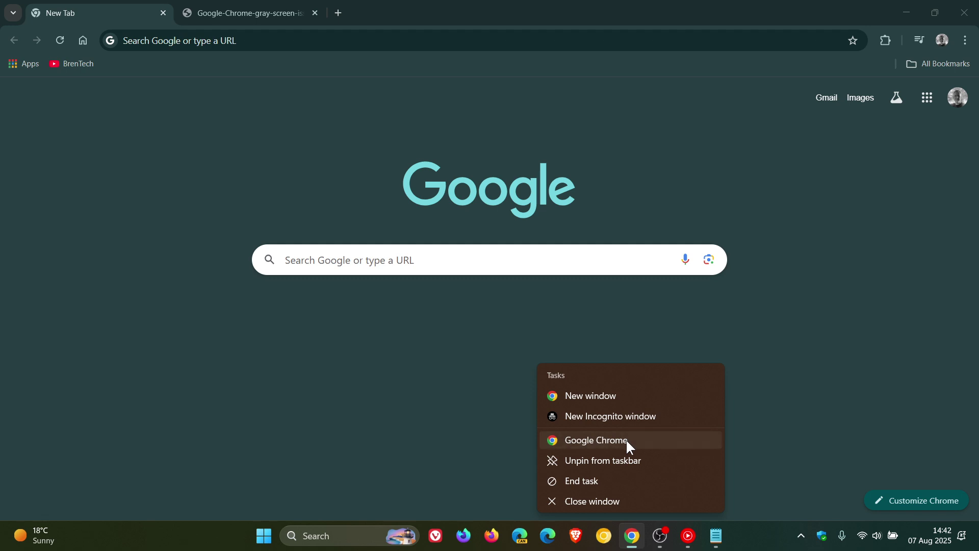
right_click(627, 442)
left_click(684, 429)
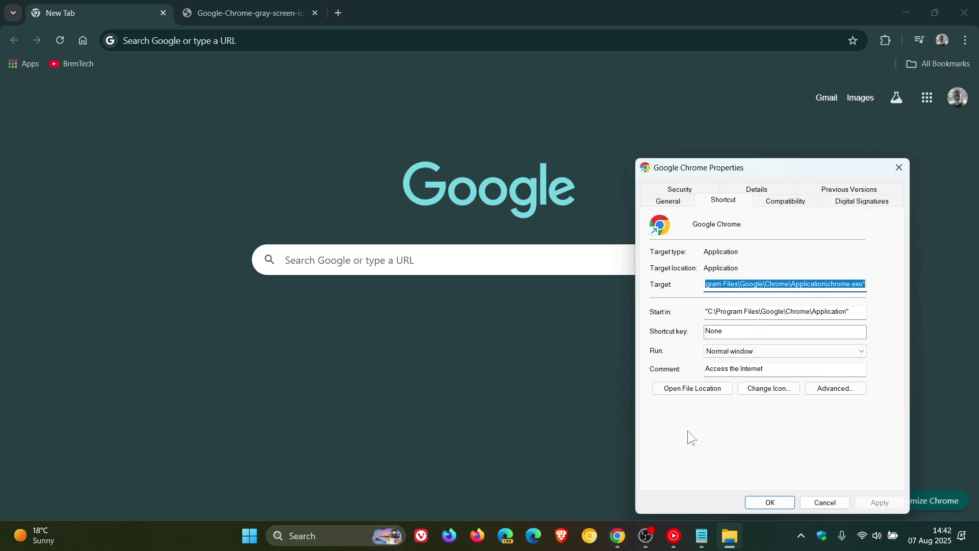
left_click_drag(788, 170, 508, 137)
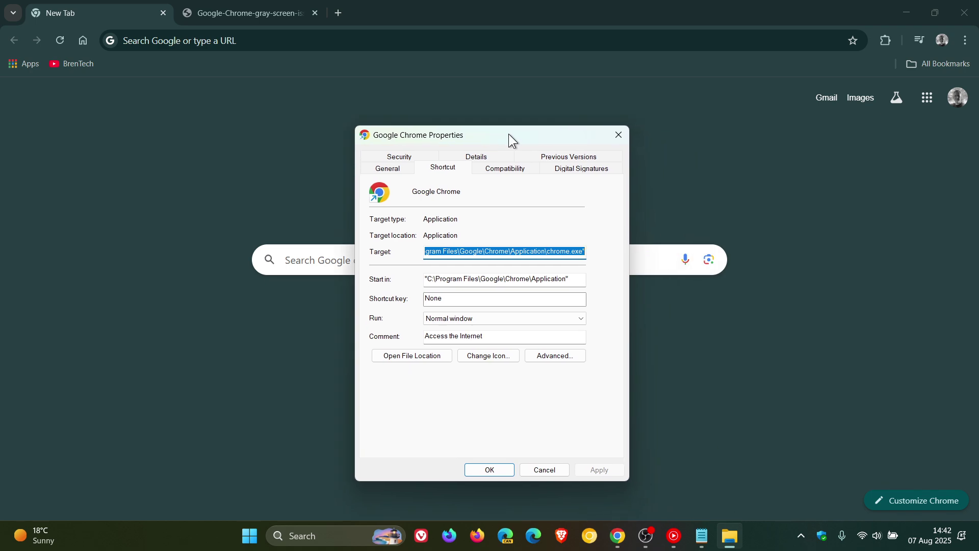
Paste --disable-gpu at the end of the Target after chrome.exe, then apply and confirm.
left_click(585, 252)
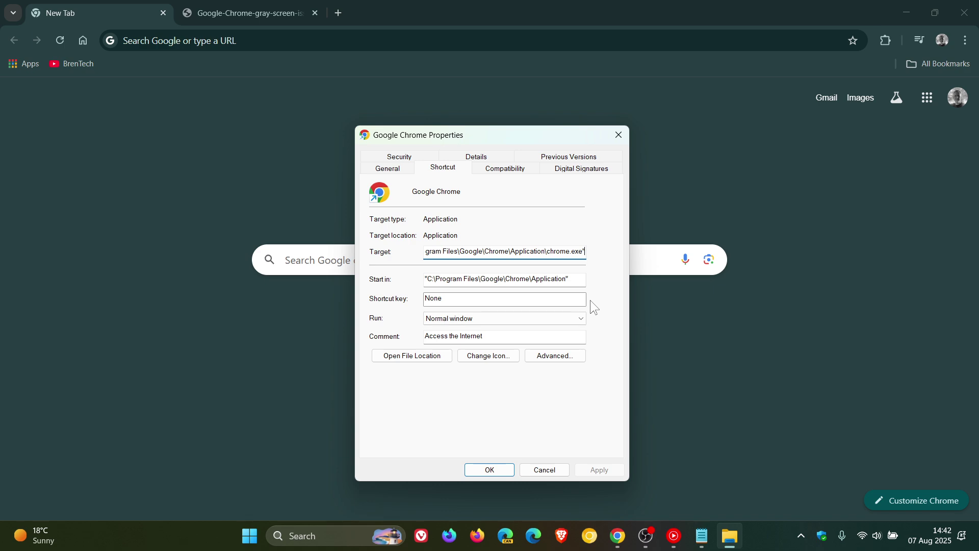
right_click(586, 251)
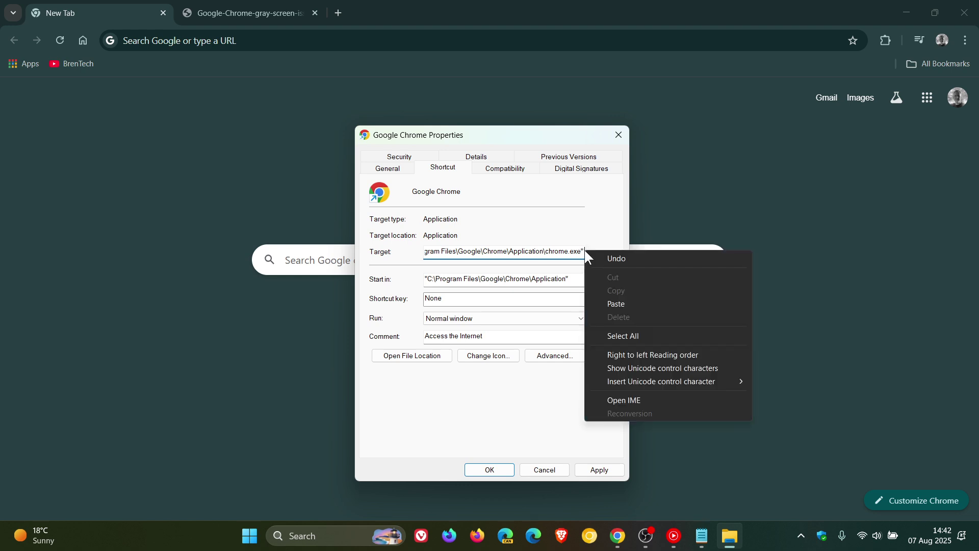
left_click(630, 305)
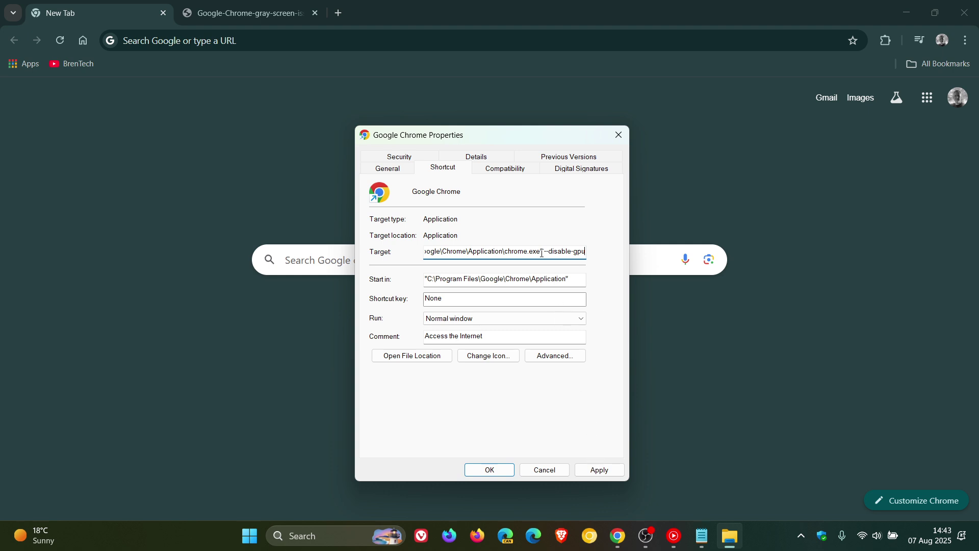
left_click(599, 469)
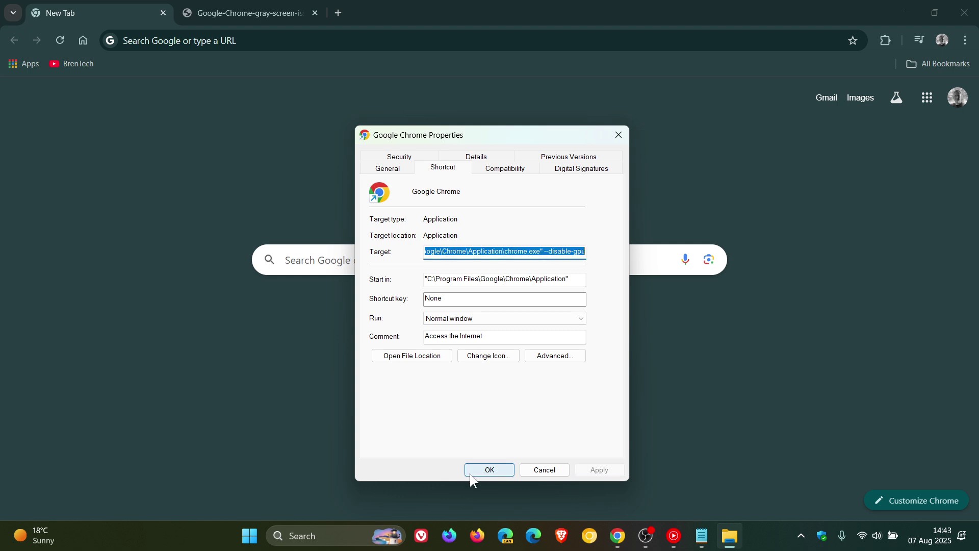
left_click(480, 467)
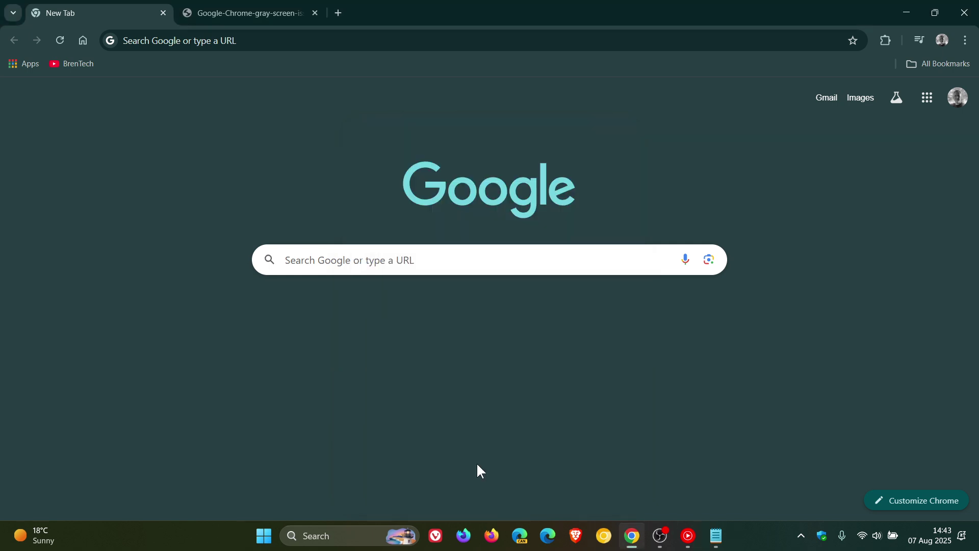
Close and relaunch Chrome, then load chrome://flags.
left_click(975, 15)
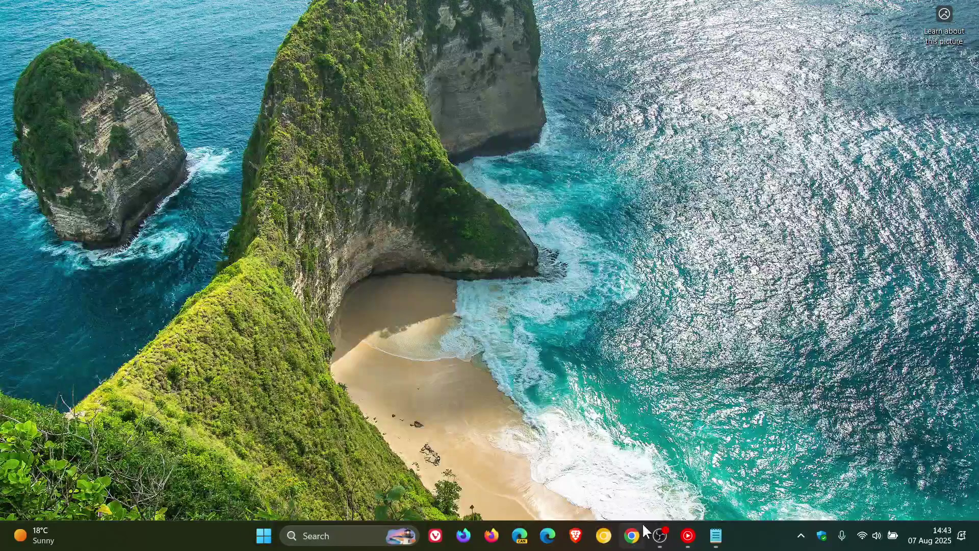
left_click(632, 535)
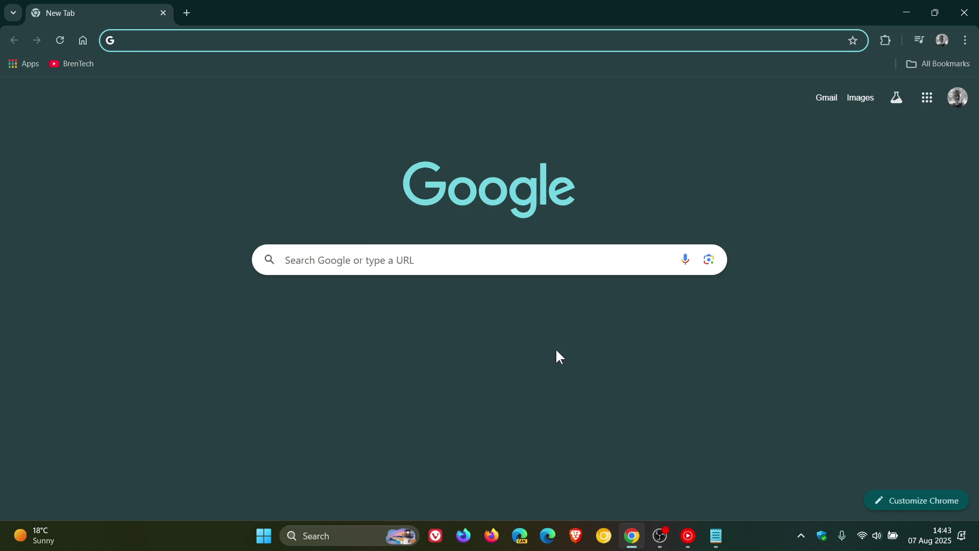
type("c")
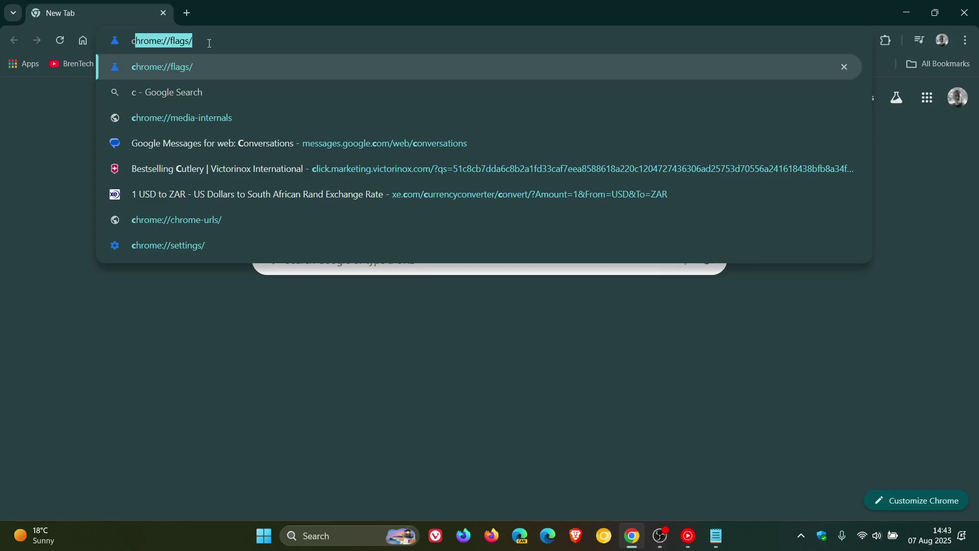
key("Return")
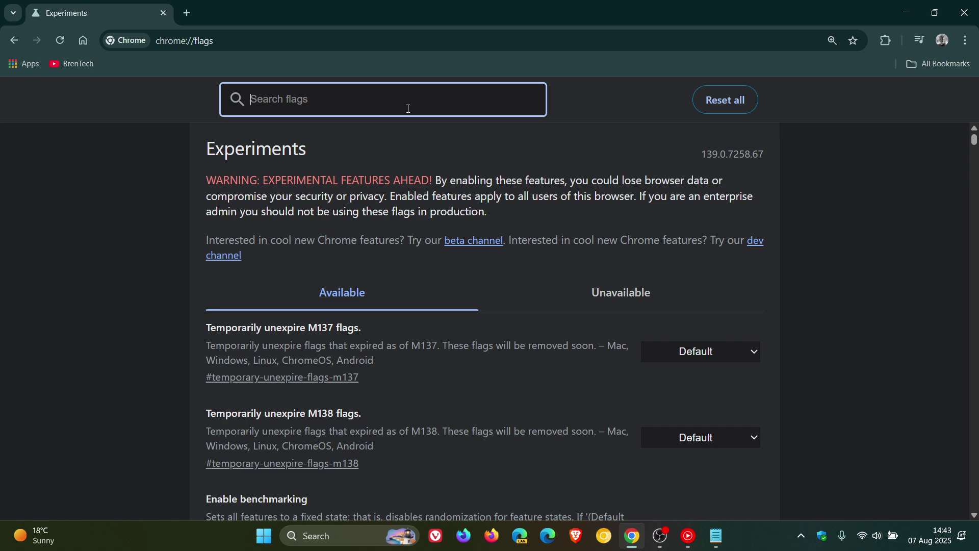
Search flags for 'angle' and keep Choose ANGLE graphics backend at Default.
type("an")
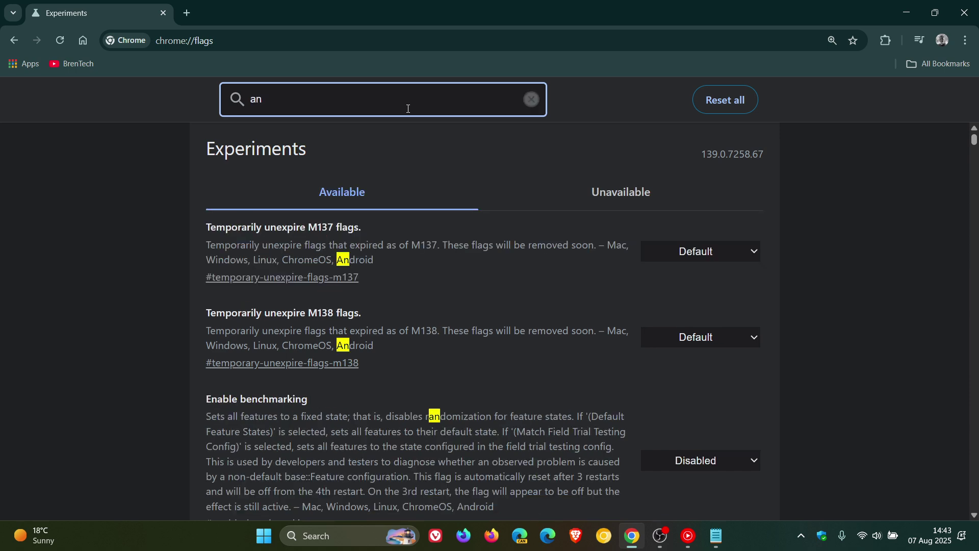
type("gle")
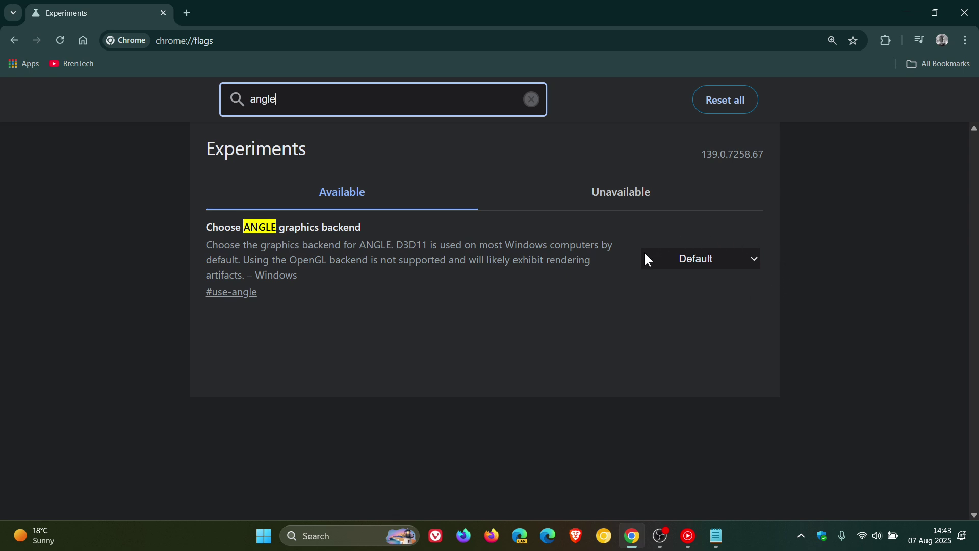
left_click(714, 265)
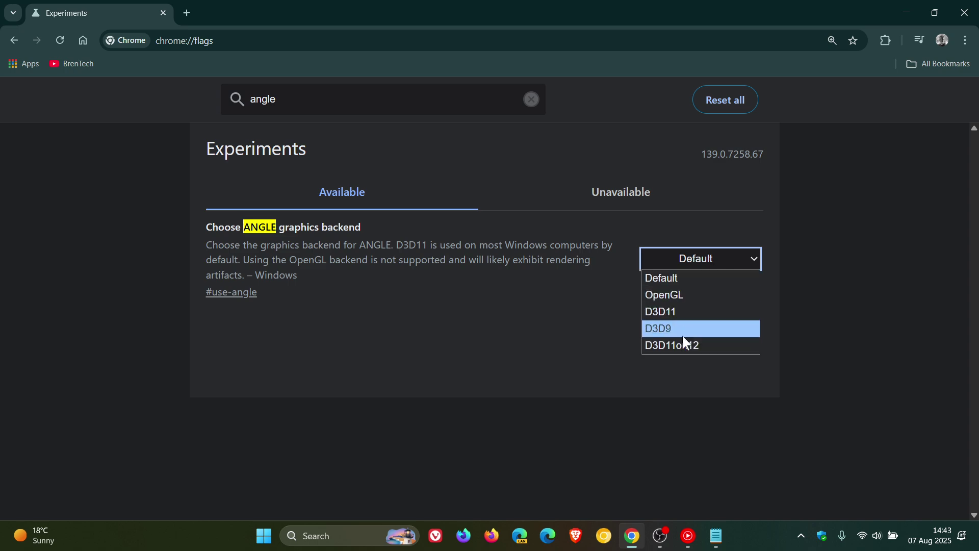
left_click(814, 206)
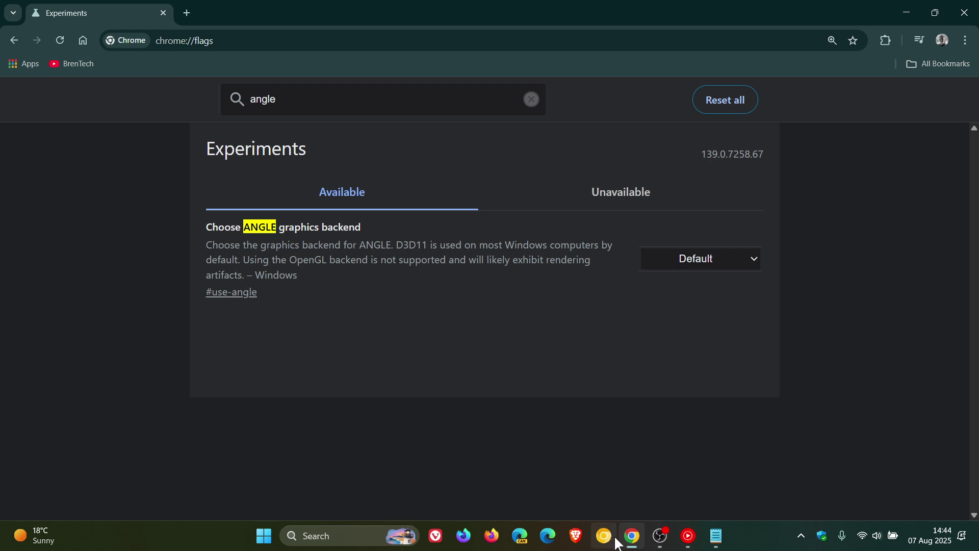
Open the Google Chrome shortcut's Properties again from the taskbar jump list.
right_click(631, 539)
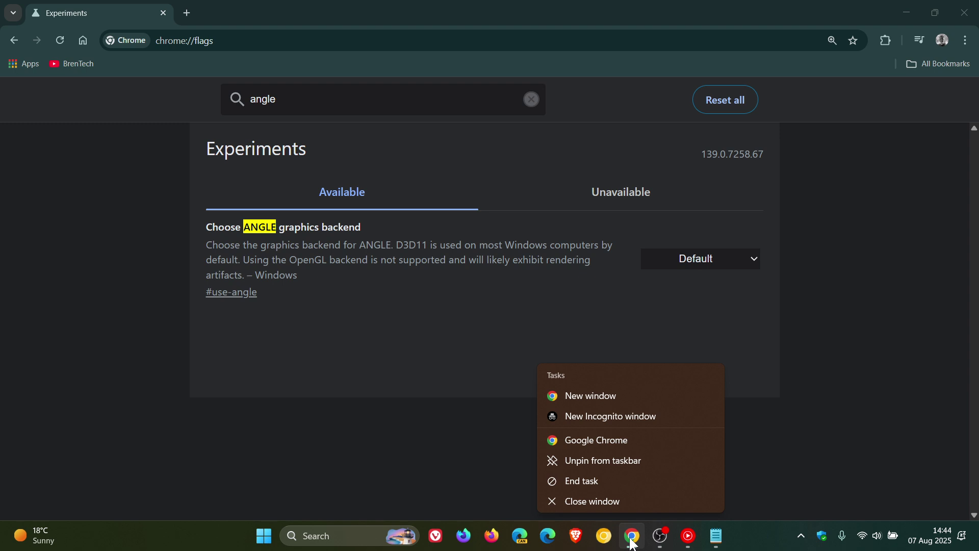
right_click(631, 442)
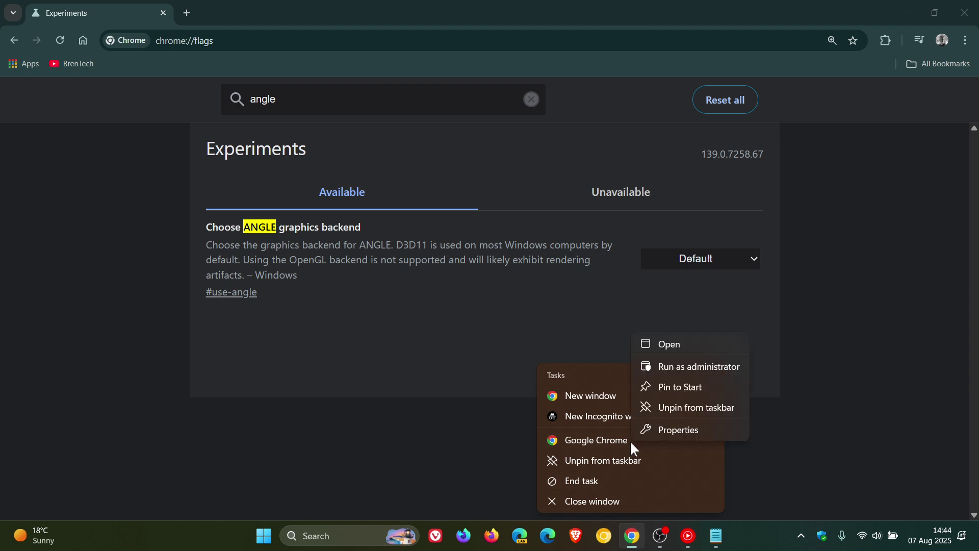
left_click(699, 430)
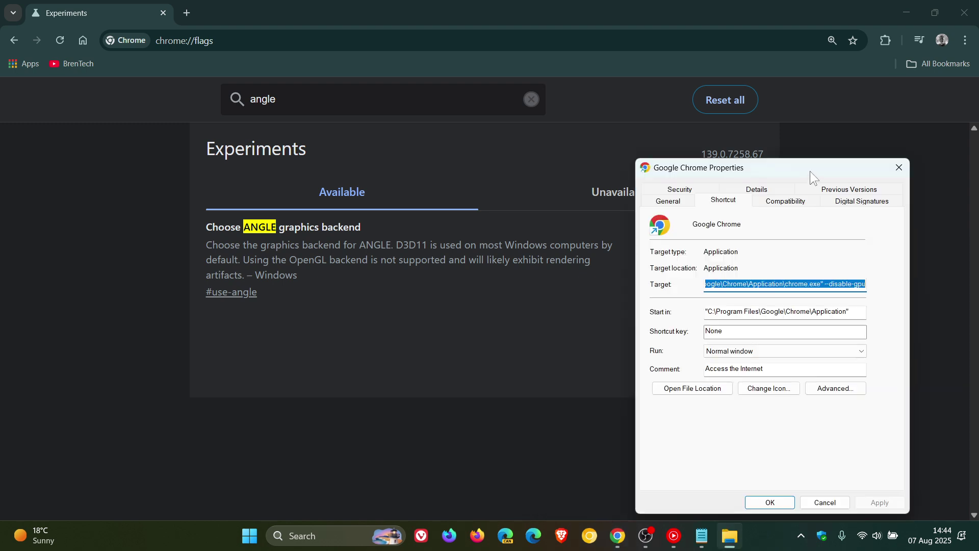
left_click_drag(810, 170, 497, 132)
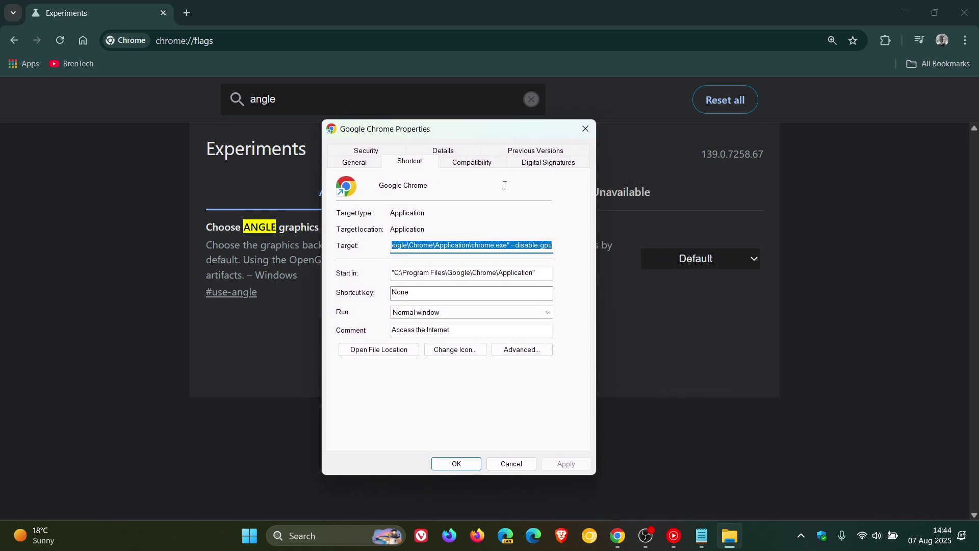
Delete --disable-gpu from the Target, apply and confirm, then close Chrome.
left_click(513, 249)
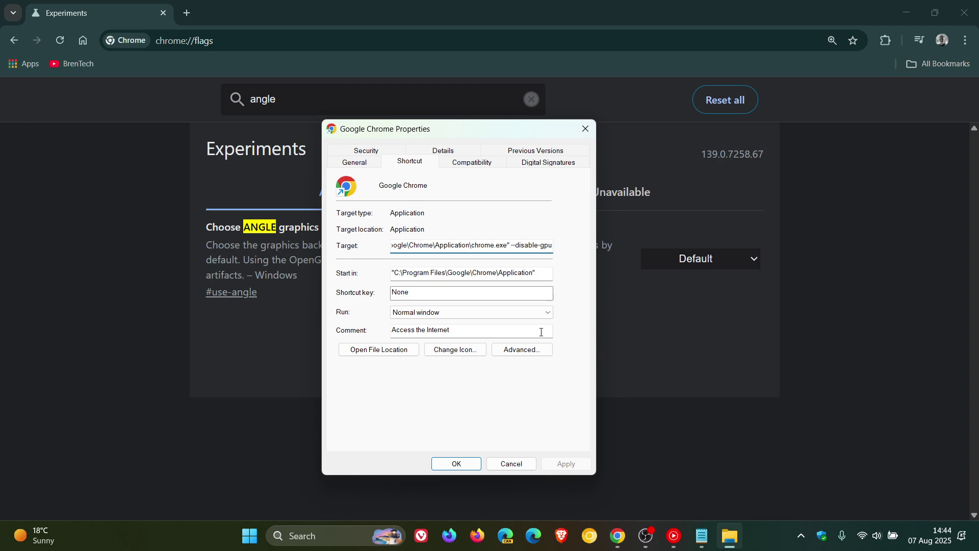
key("Delete")
key("Delete")
key("Delete")
key("Delete")
key("Delete")
key("Delete")
key("Delete")
key("Delete")
key("Delete")
key("Delete")
key("Delete")
key("Delete")
key("Delete")
key("Delete")
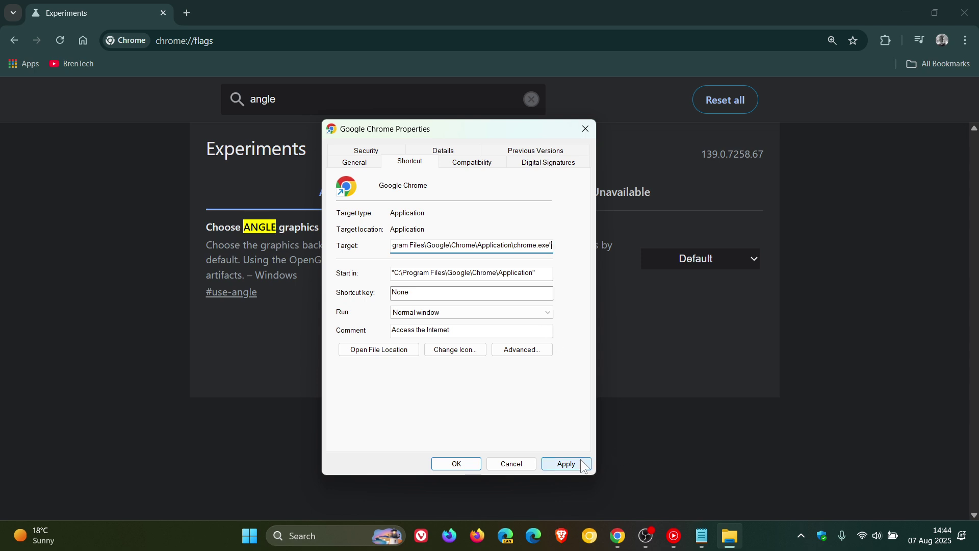
left_click(565, 464)
left_click(470, 464)
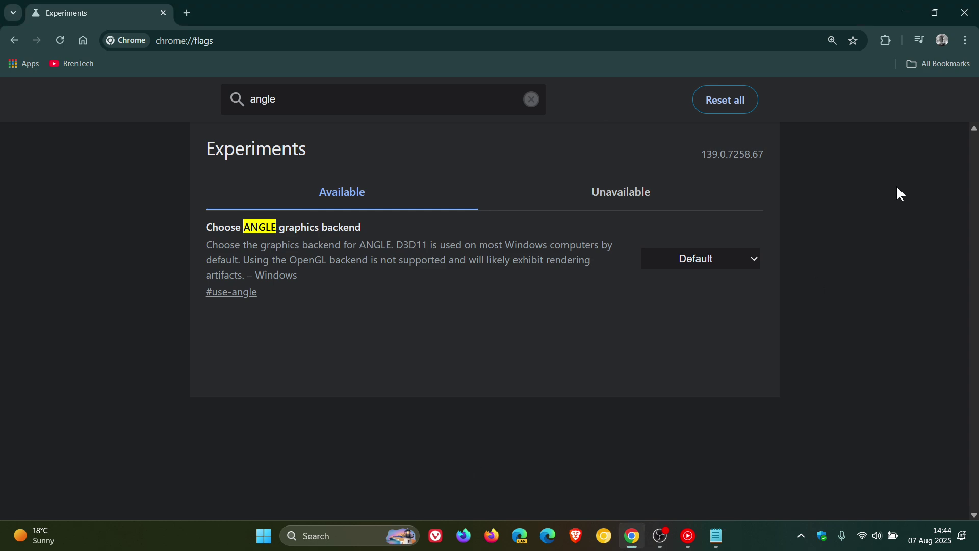
left_click(967, 15)
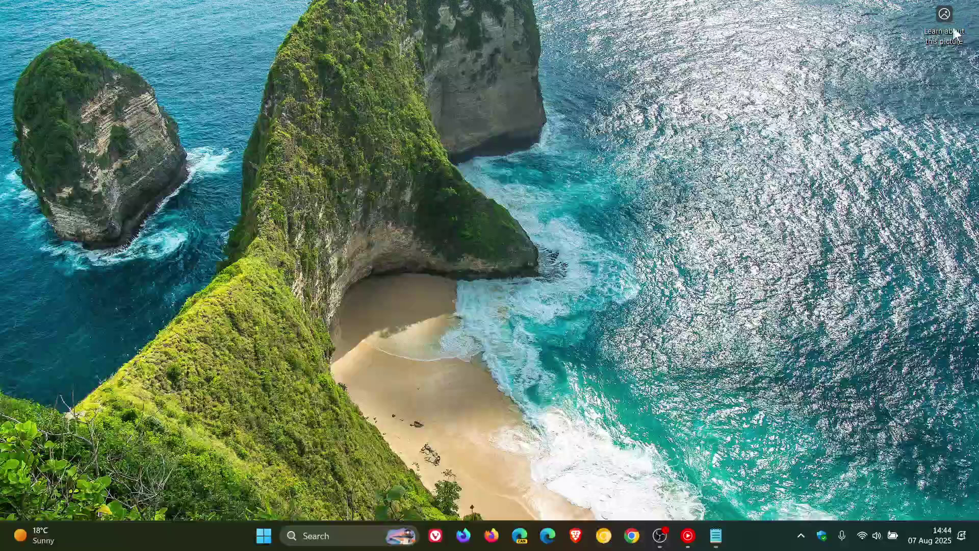
Reopen Chrome from the taskbar using the restored shortcut without --disable-gpu.
left_click(632, 536)
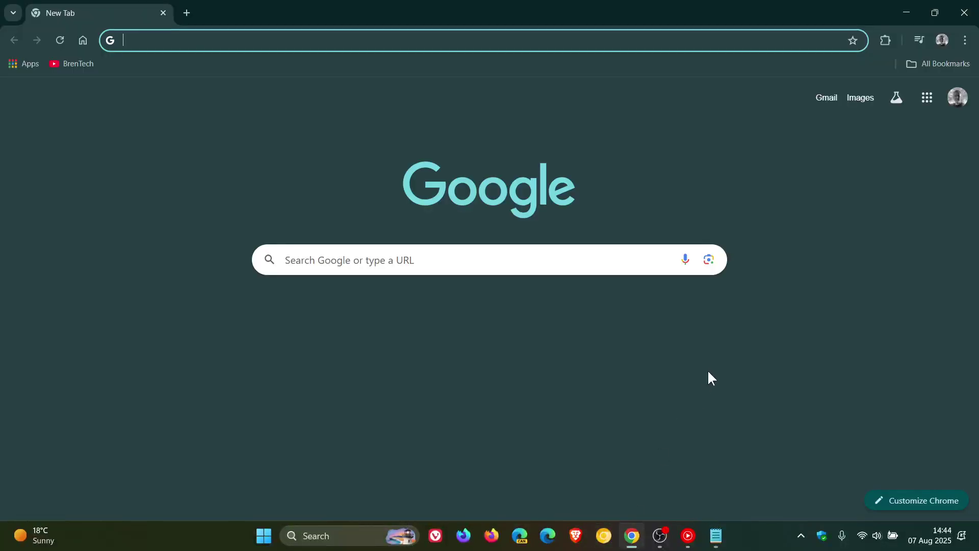